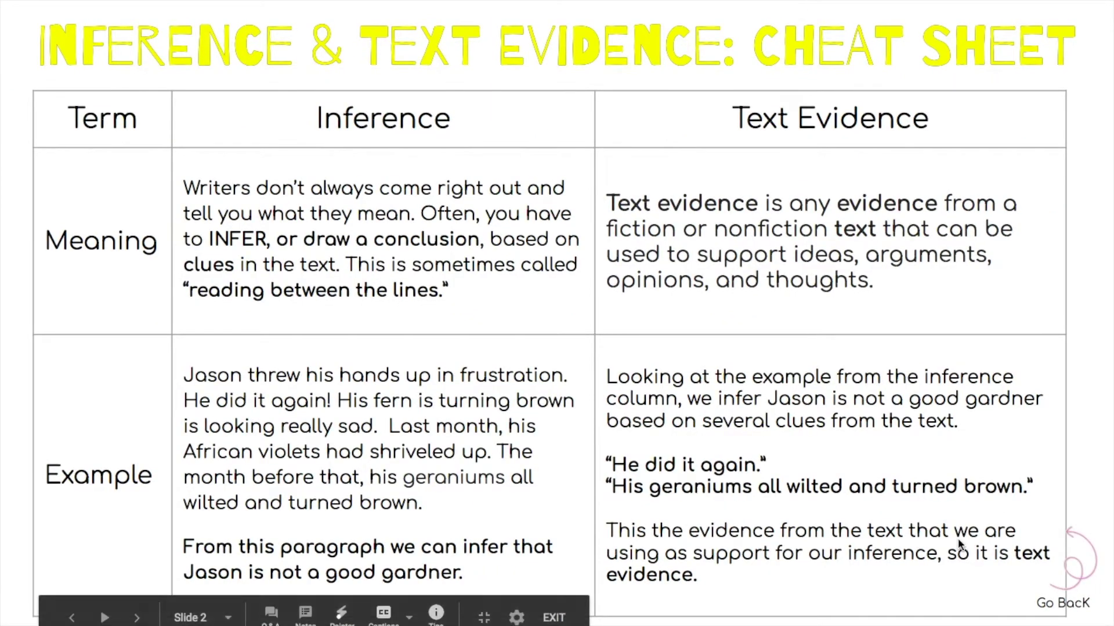
- Go back from the Cheat Sheet slide to the choice board during the presentation
left_click(1076, 548)
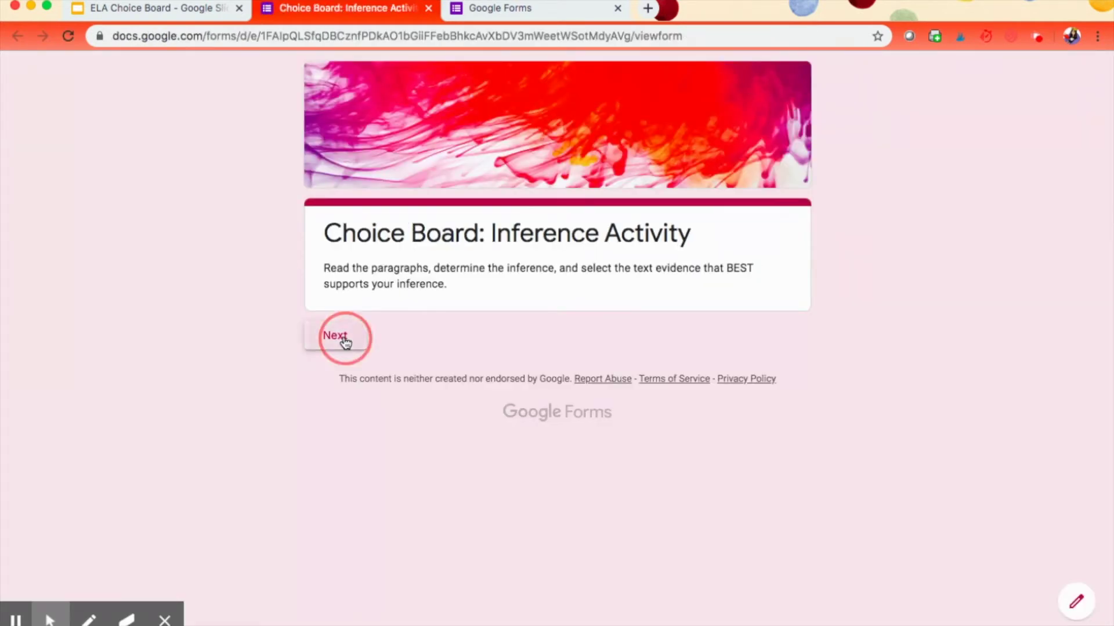
- Scroll through the Inference Activity form, close its tab, and exit presentation mode
scroll(346, 343, "down", 7)
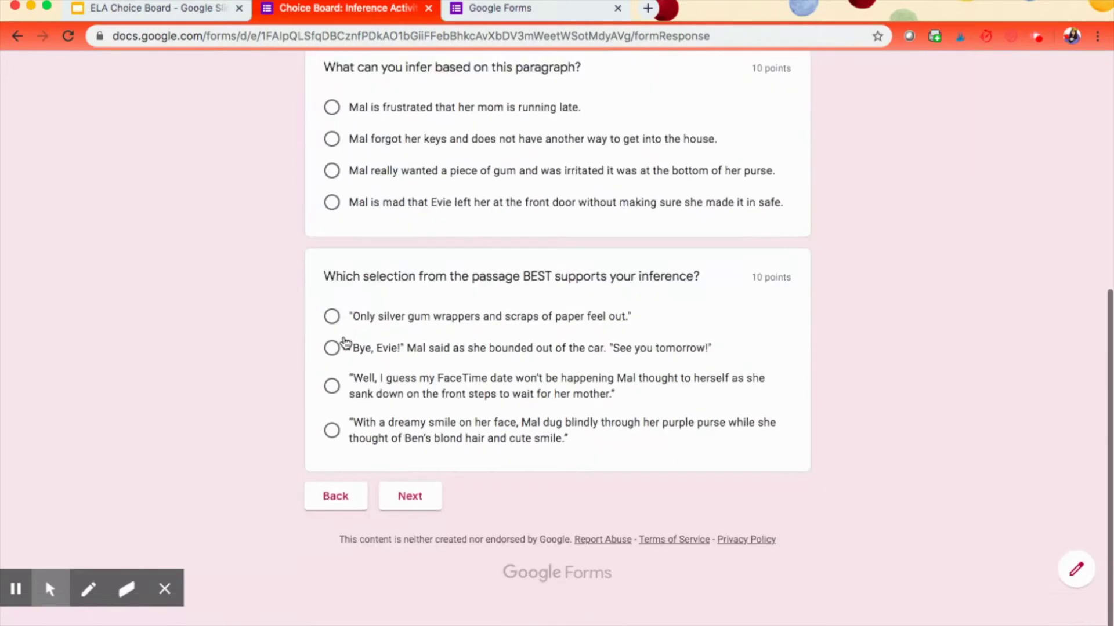
scroll(334, 340, "up", 6)
left_click(182, 9)
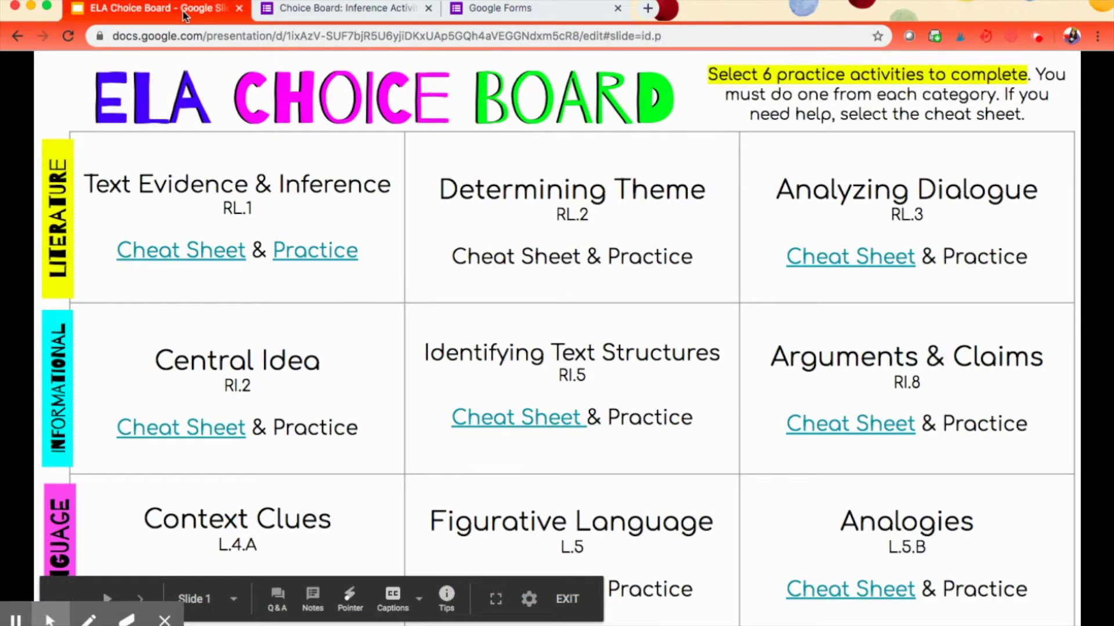
left_click(392, 16)
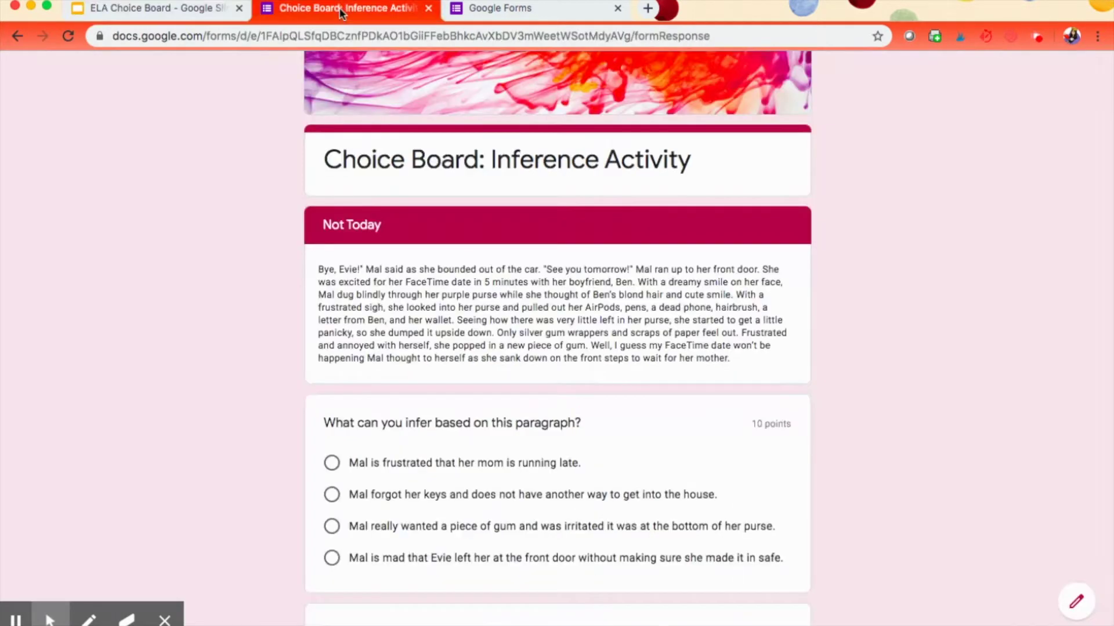
left_click(429, 9)
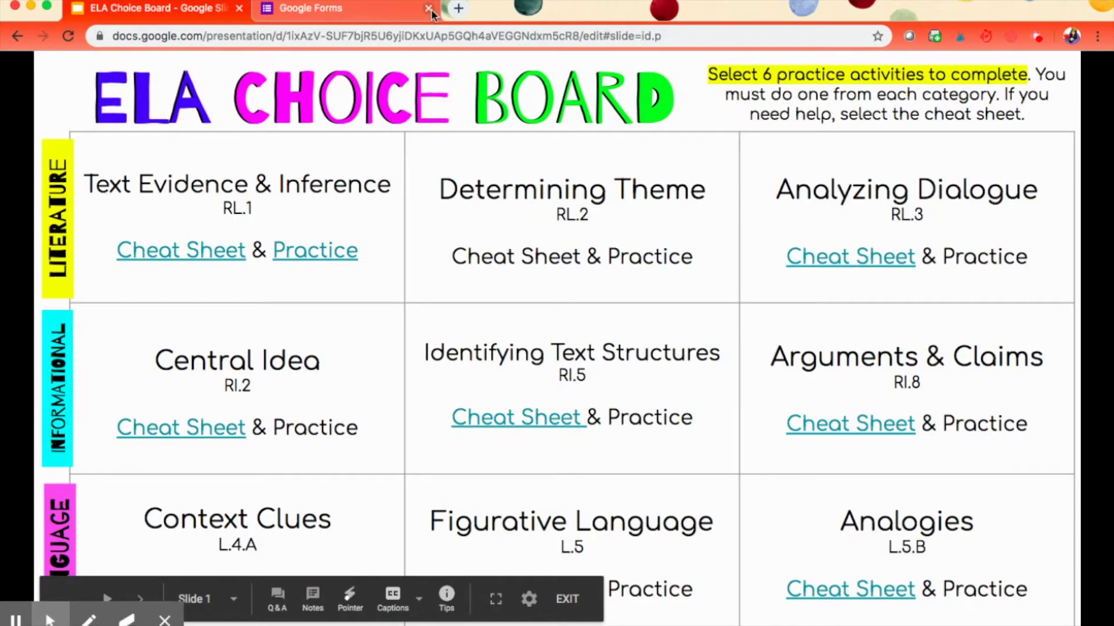
key("Escape")
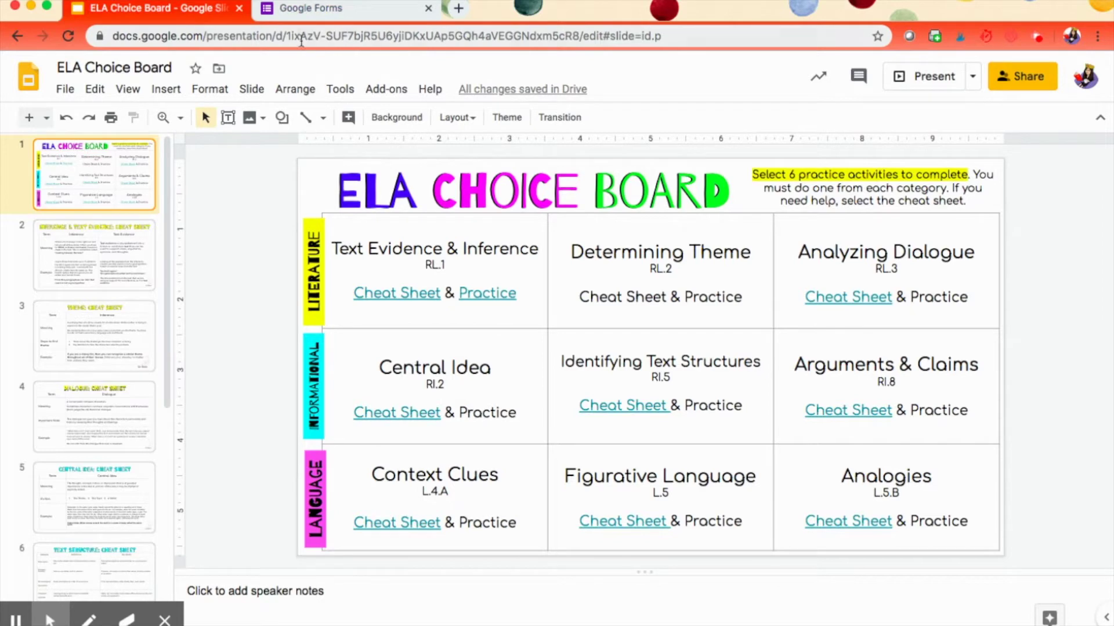
- Glance at the recent forms list, then return to the Determining Theme cell's Cheat Sheet text
left_click(322, 9)
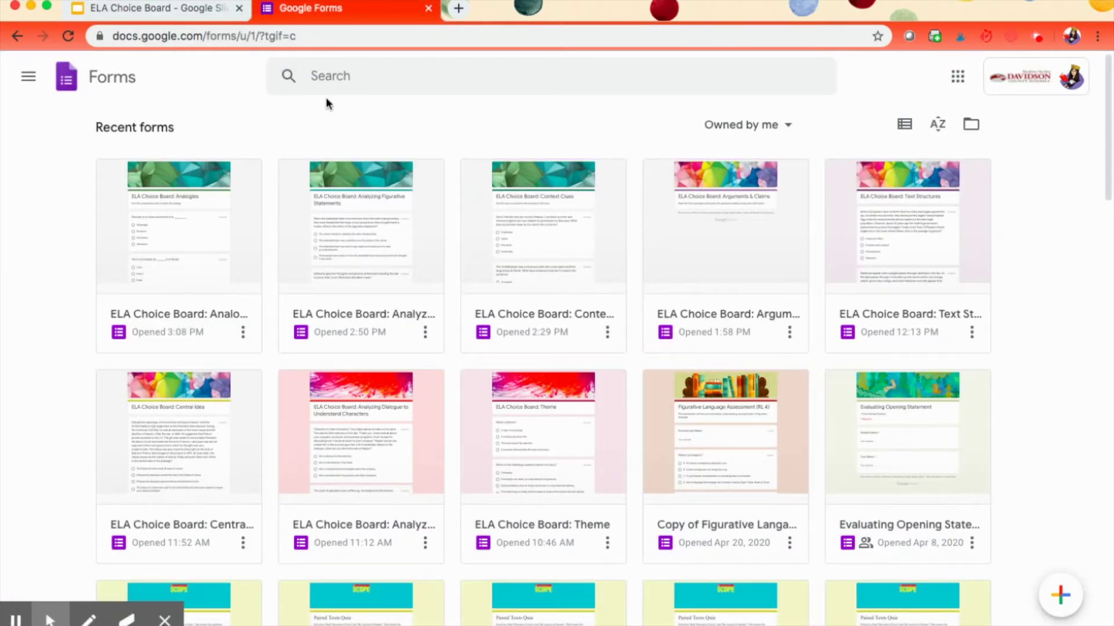
left_click(179, 12)
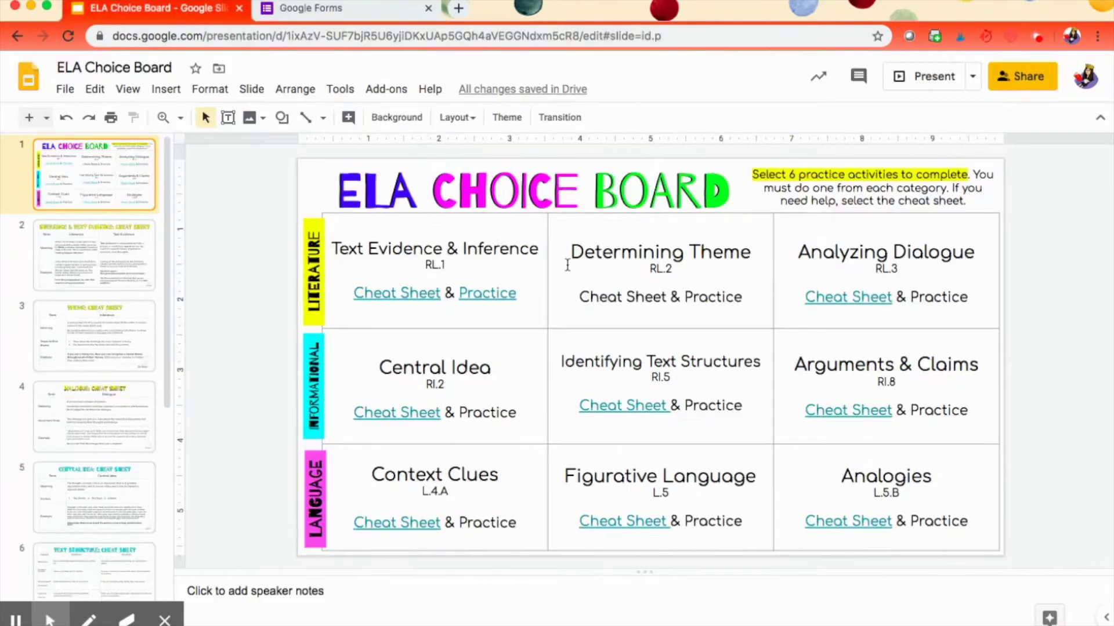
left_click_drag(571, 249, 747, 286)
left_click(747, 286)
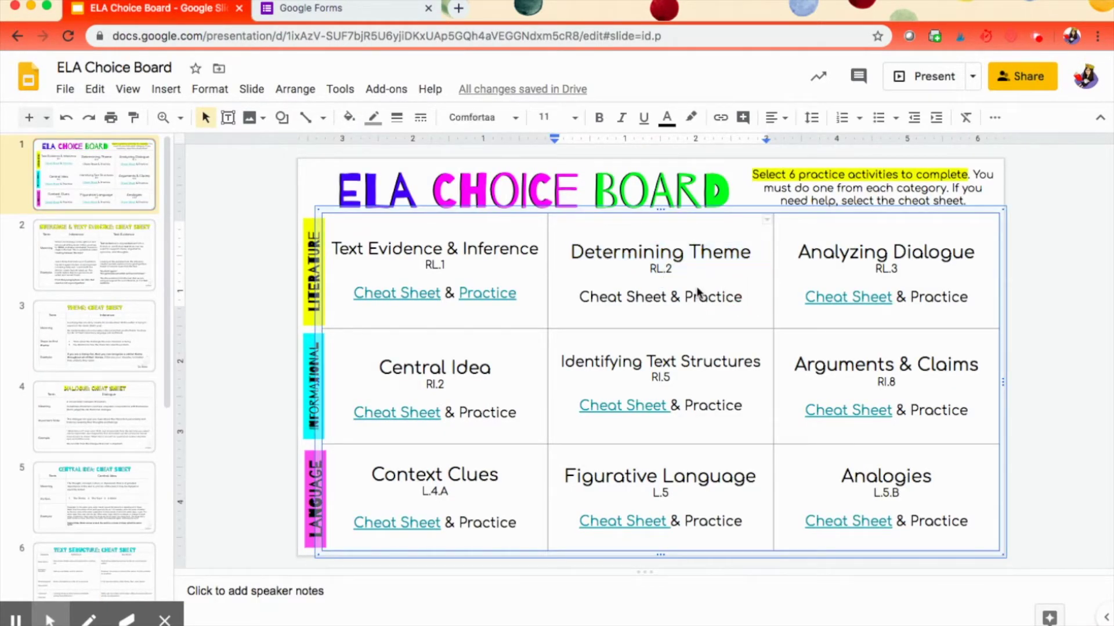
left_click(667, 297)
- Link 'Cheat Sheet' under Determining Theme to Slide 3 and follow it to that slide
left_click(668, 298)
left_click_drag(668, 298, 582, 297)
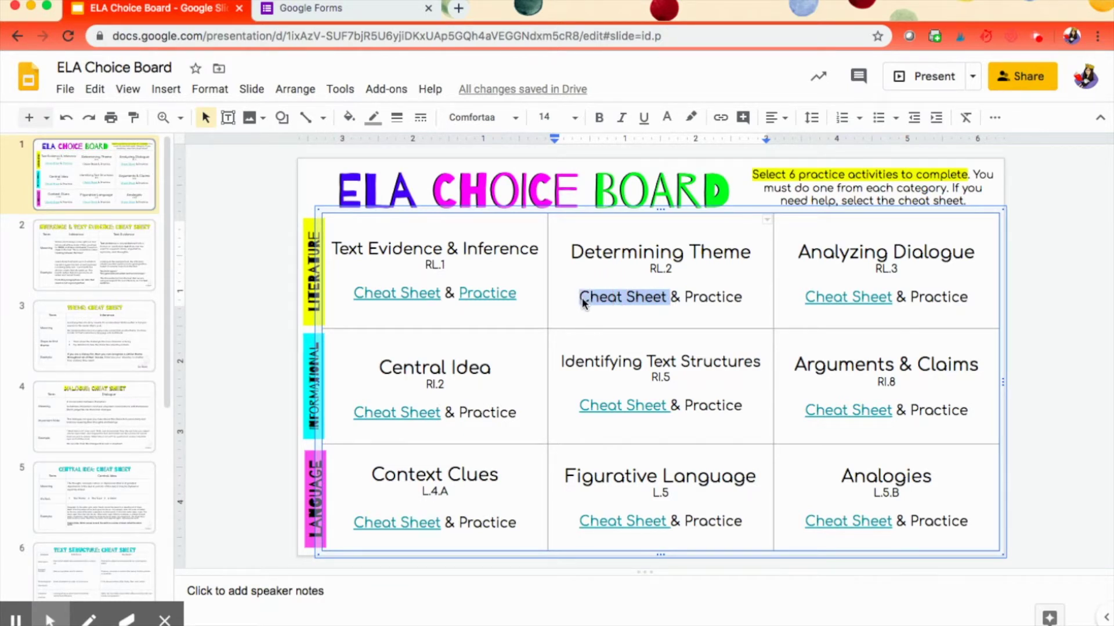
key("ctrl+k")
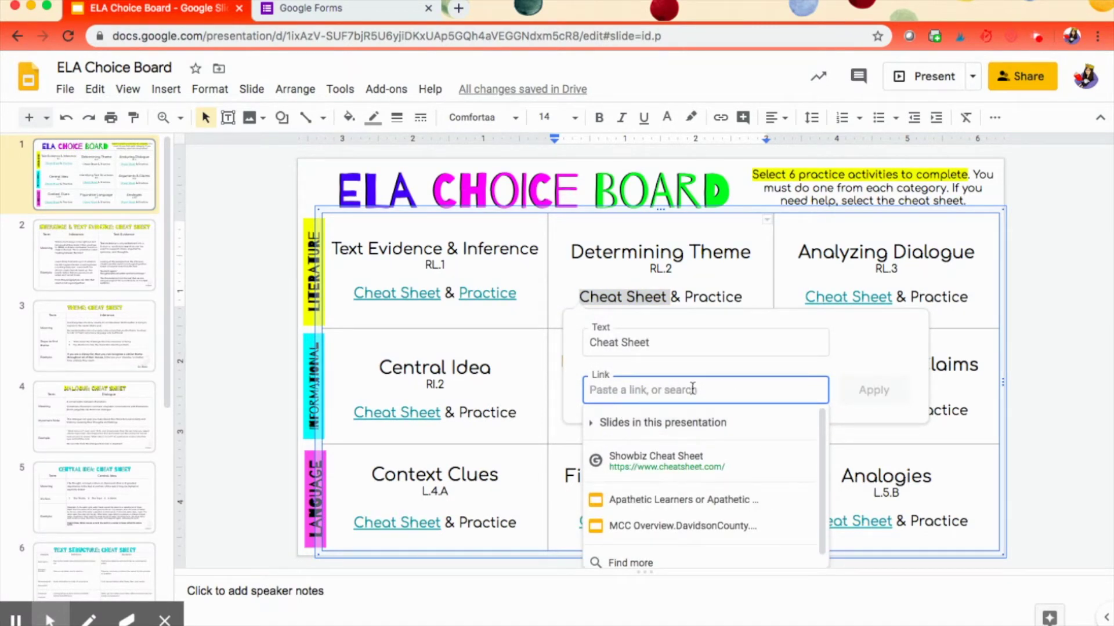
left_click(589, 423)
scroll(632, 493, "down", 1)
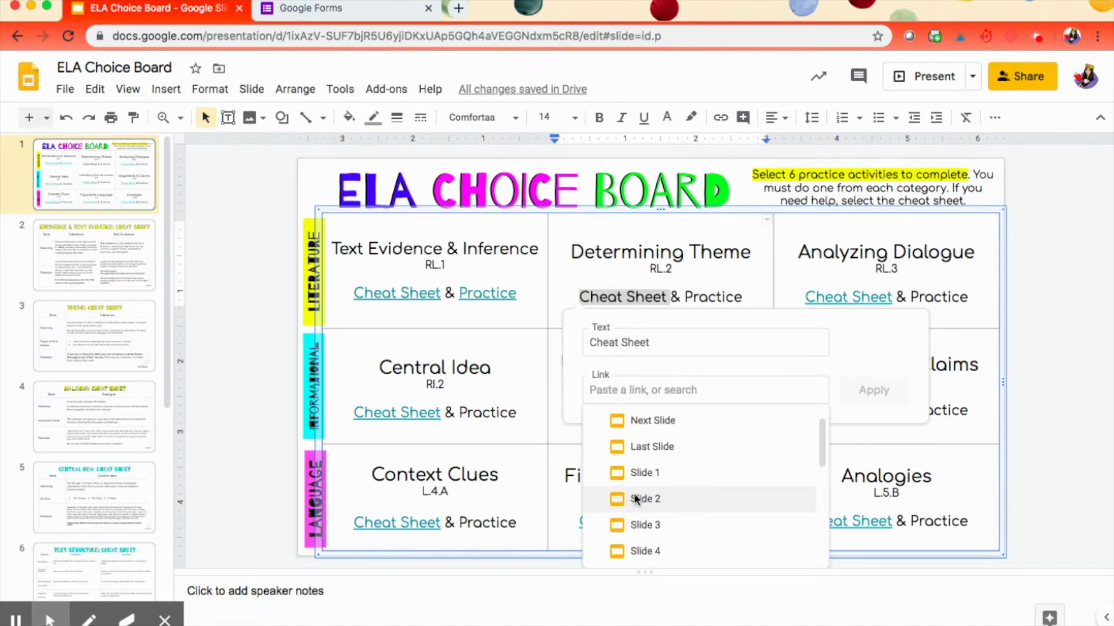
left_click(637, 525)
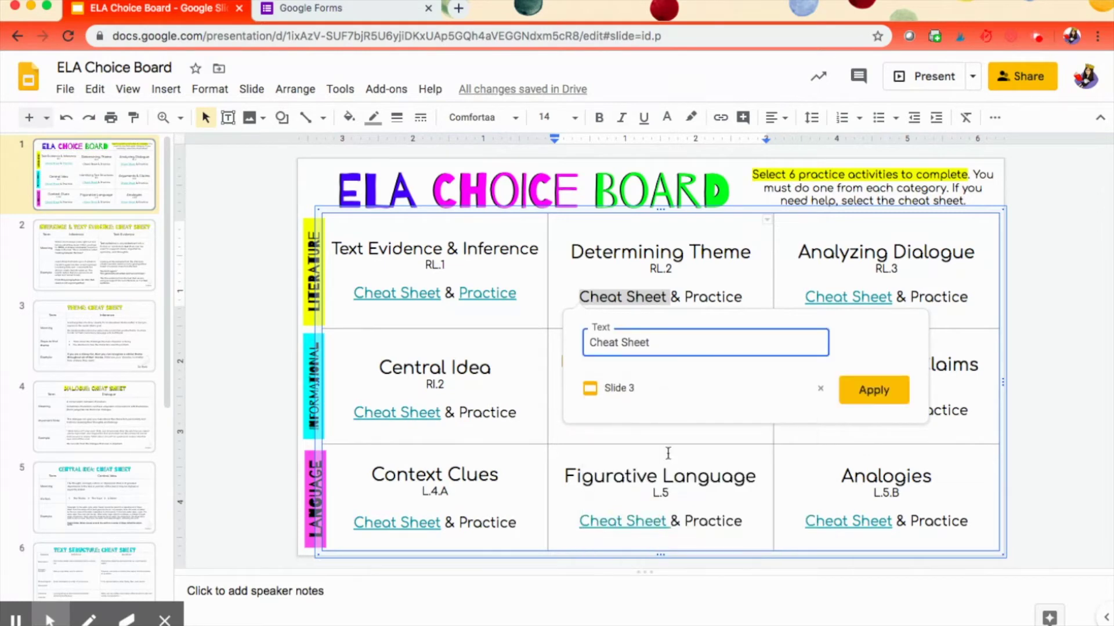
left_click(874, 390)
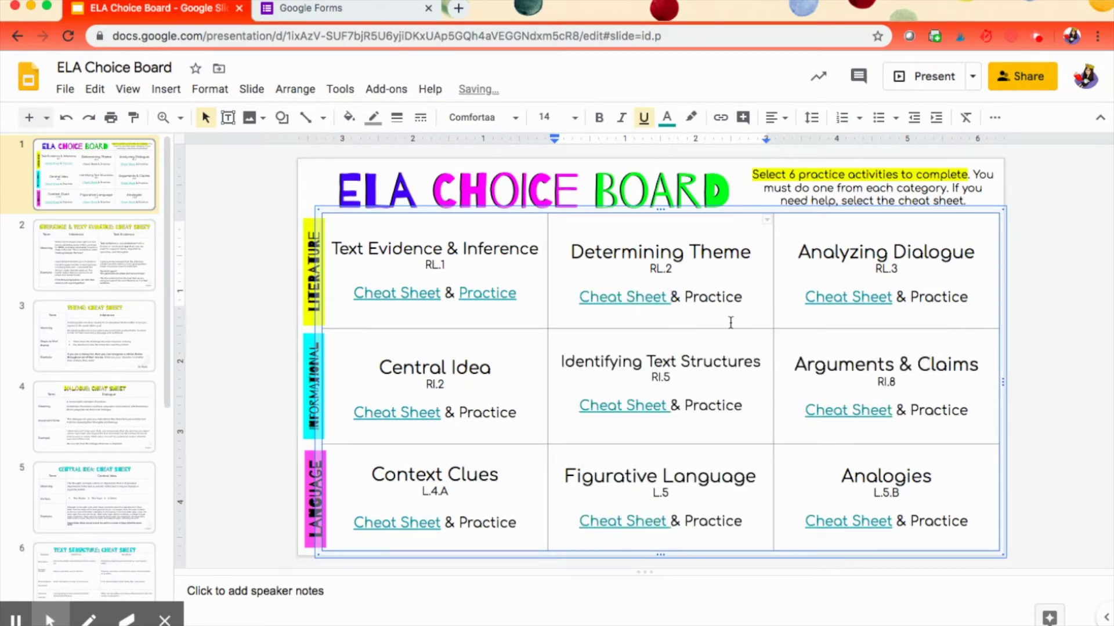
left_click(635, 306)
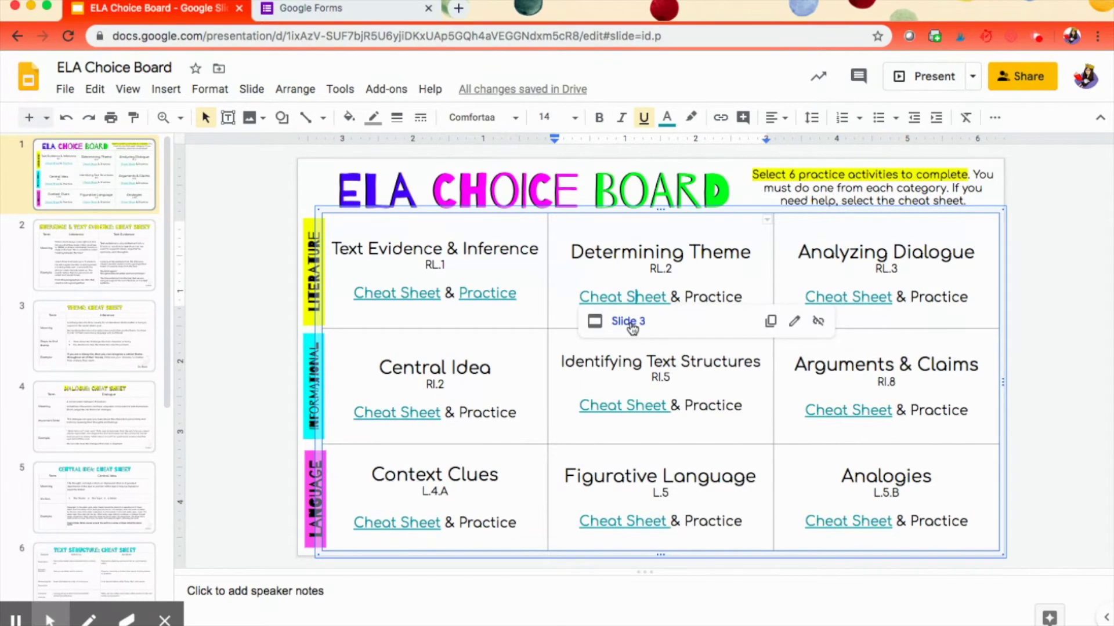
left_click(631, 325)
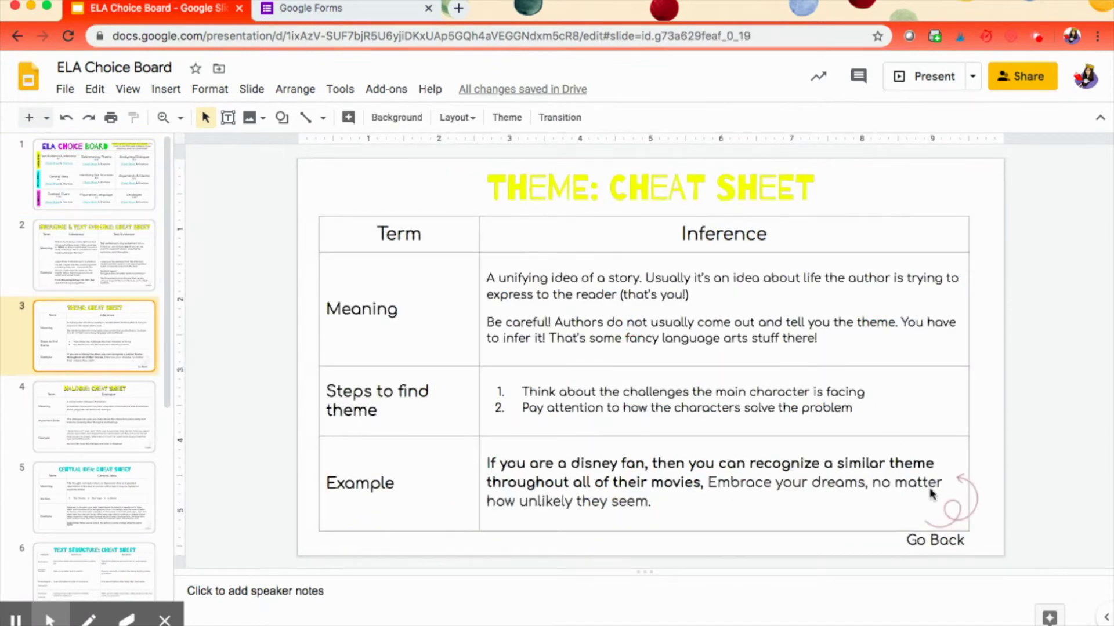
- Test the pink swirl arrow's link to slide 1, then return to the Theme cheat sheet
left_click(972, 507)
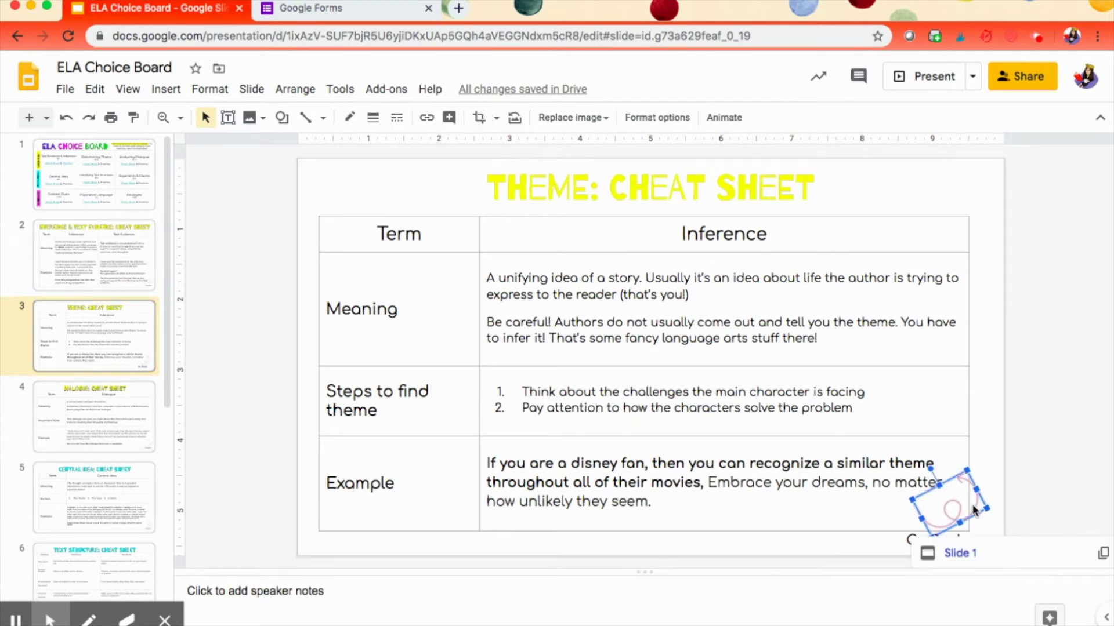
left_click(967, 548)
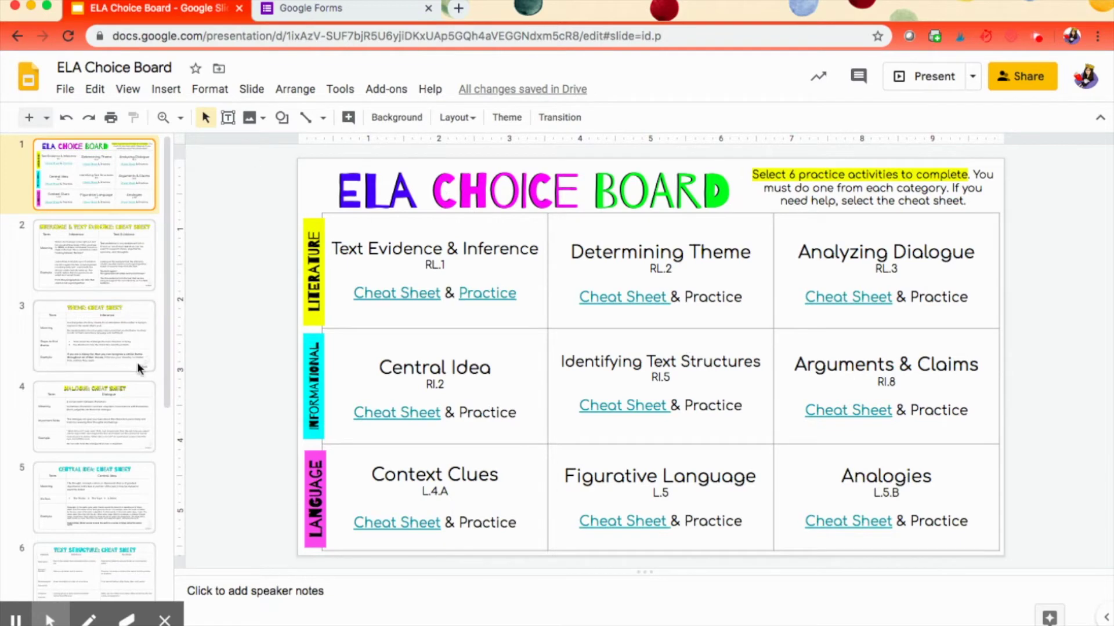
left_click(120, 353)
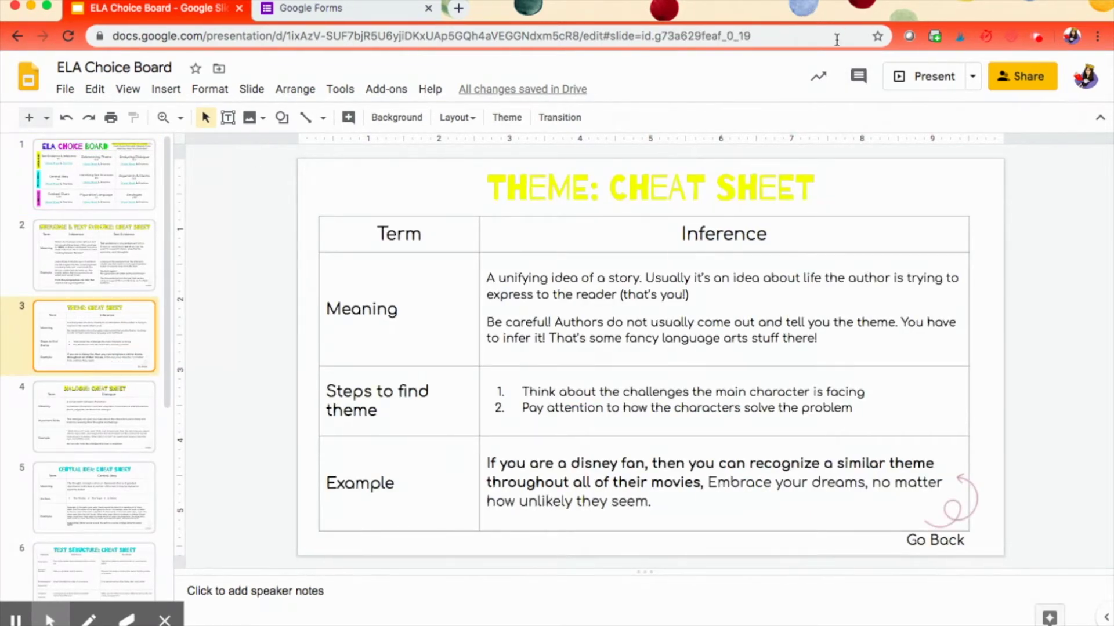
- Delete the pink swirl arrow image and select the Go Back text box
left_click(964, 484)
key("Delete")
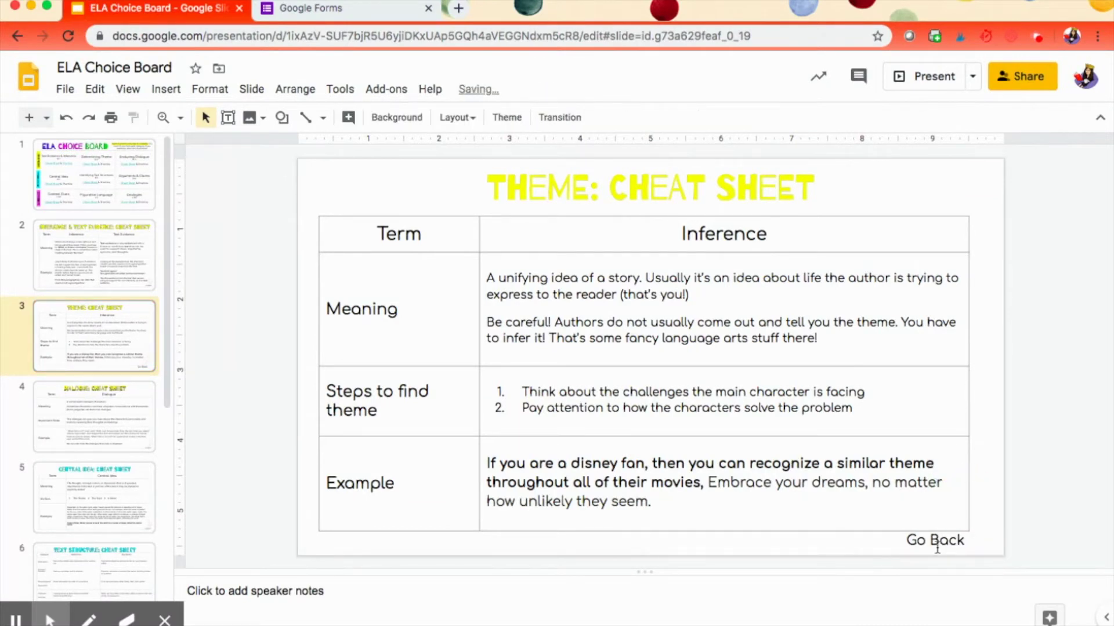
left_click(935, 542)
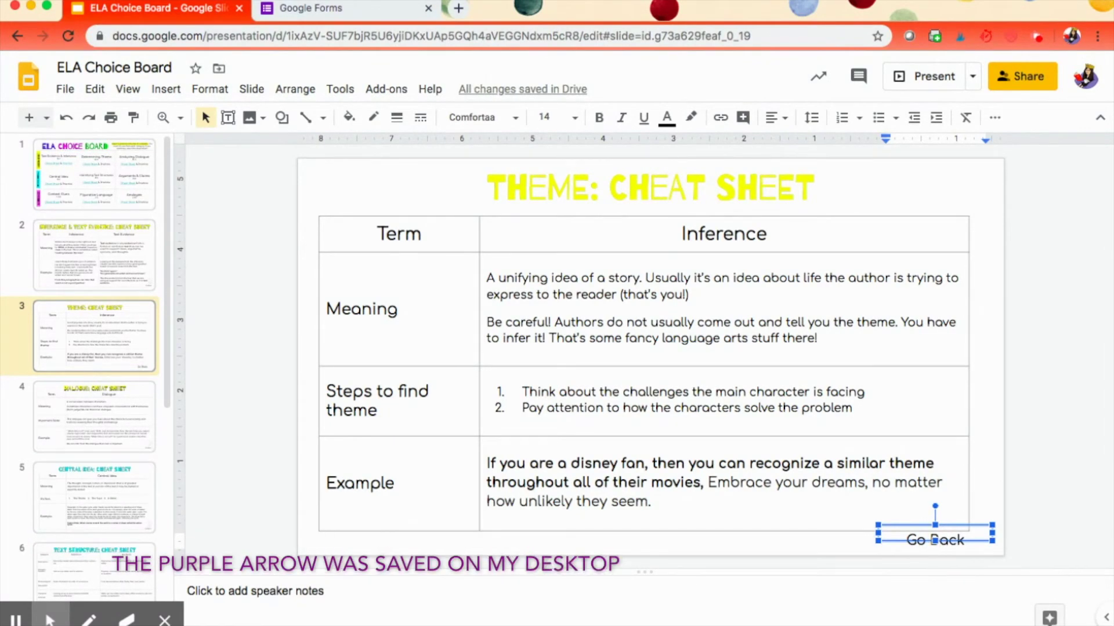
- Drop the saved purple arrow image onto slide 3, shrink it, and tilt it about 30 degrees
left_click_drag(343, 327, 589, 344)
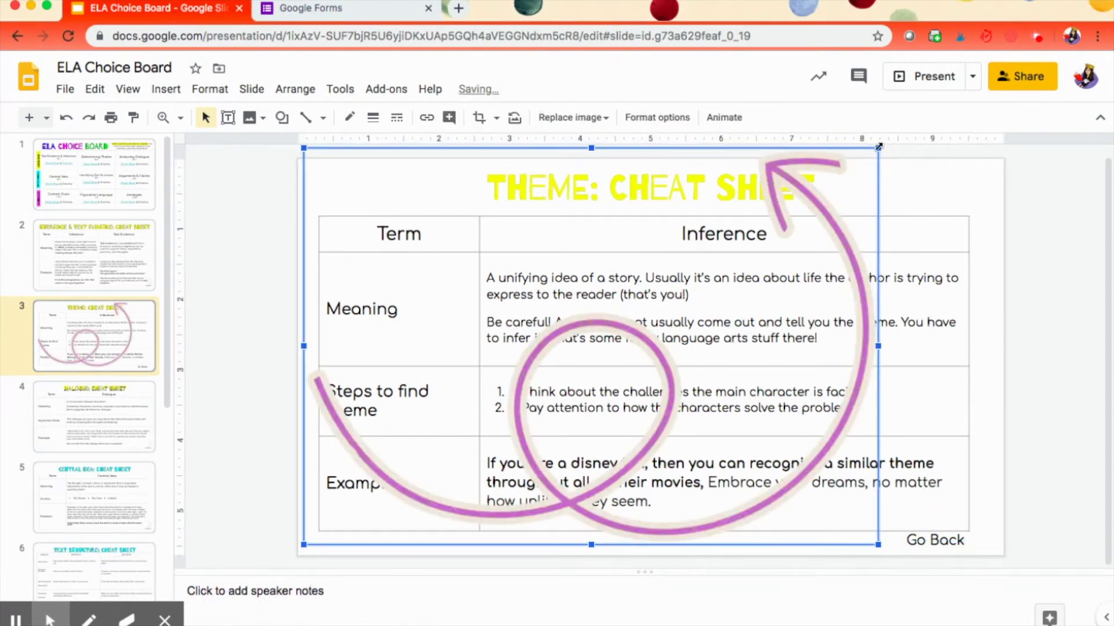
left_click_drag(878, 146, 973, 500)
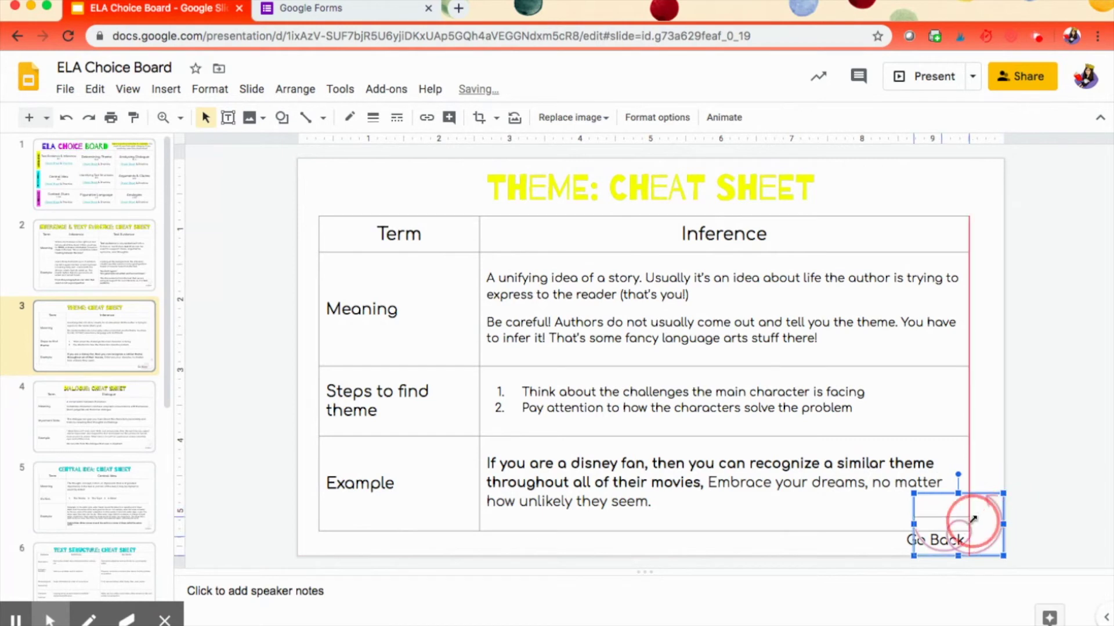
mouse_move(958, 474)
left_mouse_down()
mouse_move(923, 503)
mouse_move(959, 509)
mouse_move(964, 488)
left_mouse_up()
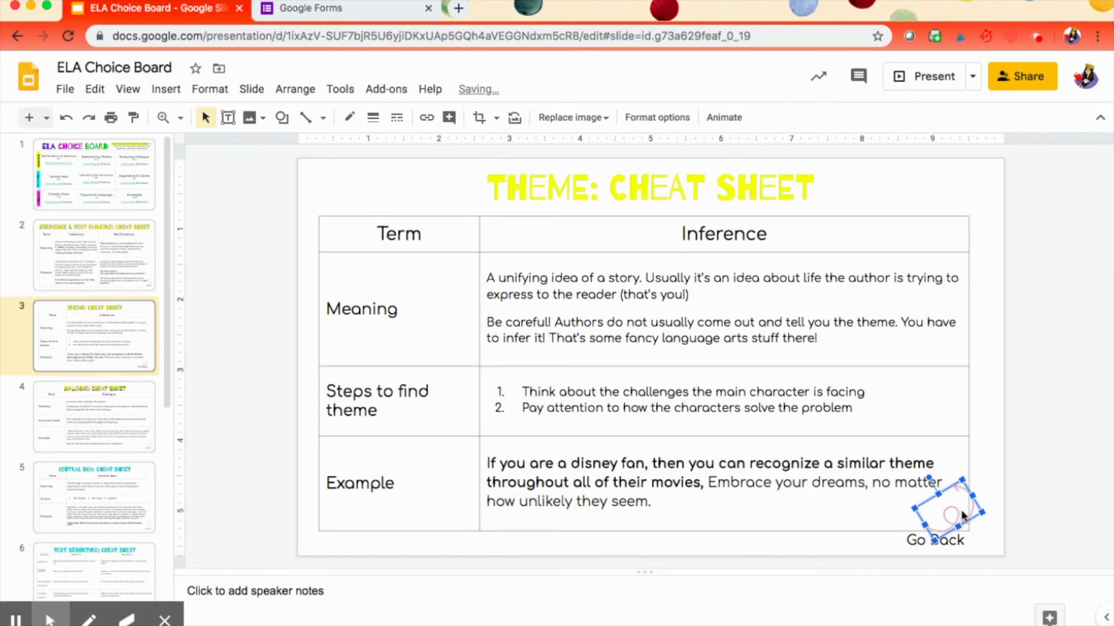
- Link the tilted arrow image to Slide 1 and follow it back to the choice board table
key("ctrl+k")
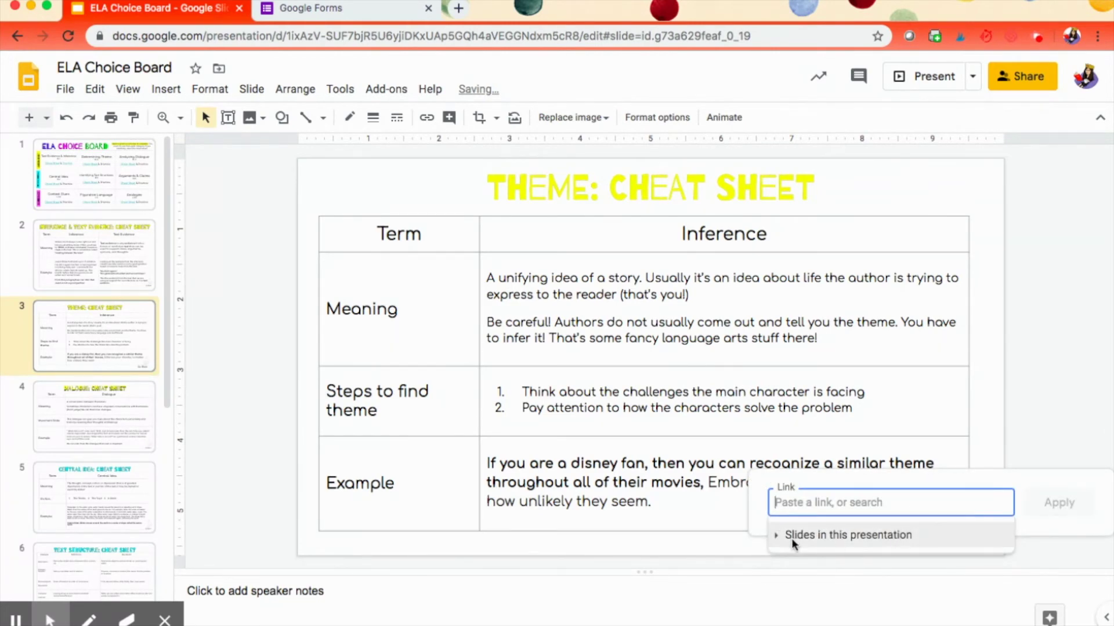
left_click(776, 535)
scroll(819, 573, "down", 1)
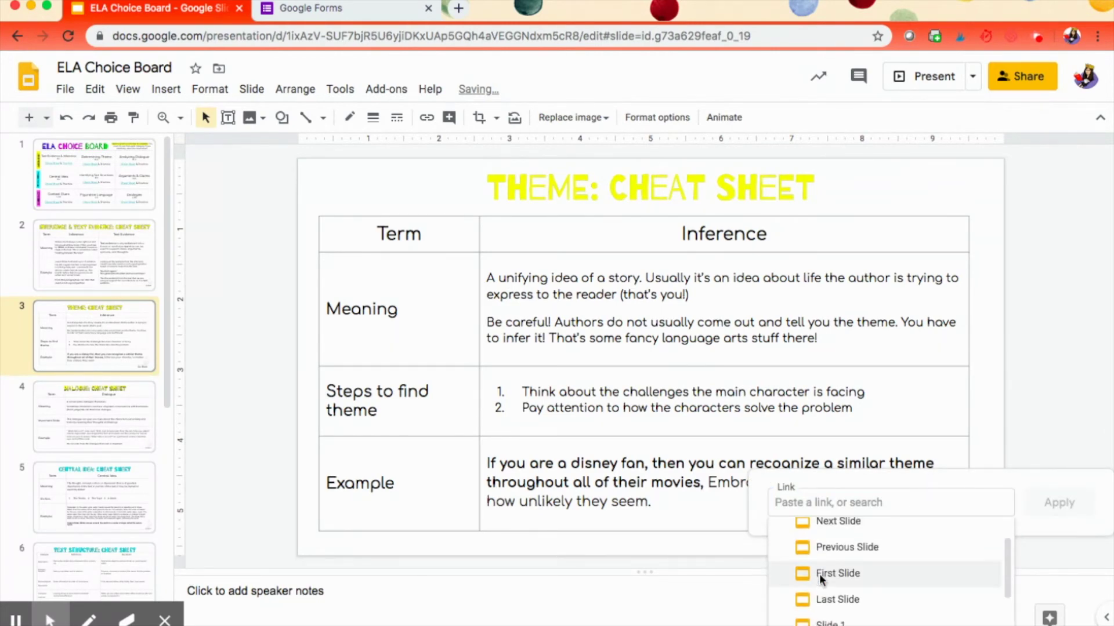
left_click(835, 621)
left_click(1059, 502)
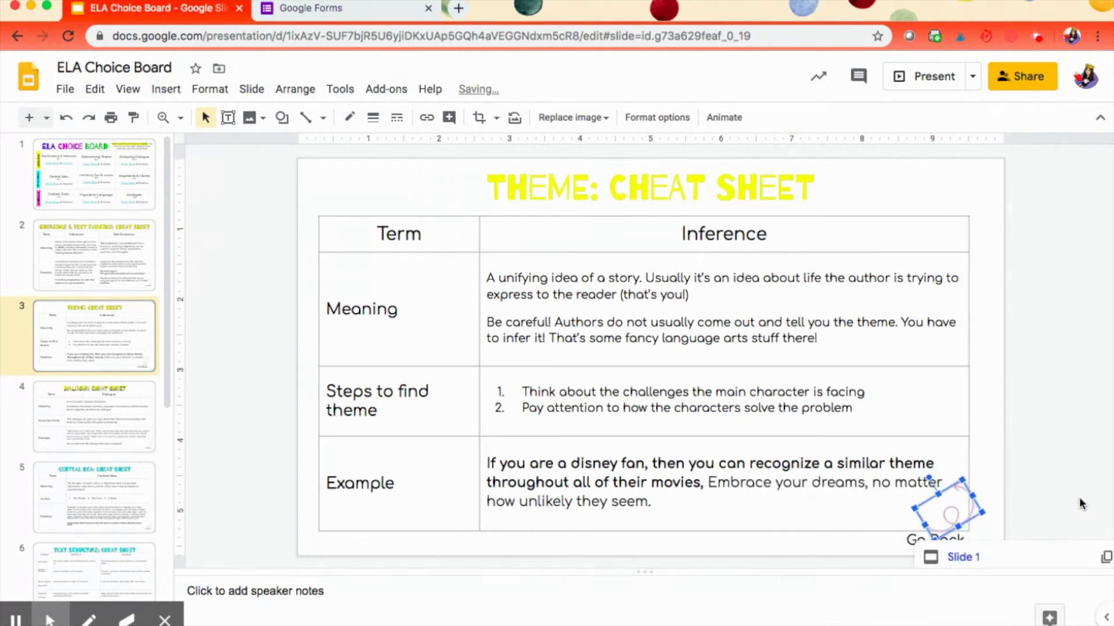
left_click(971, 557)
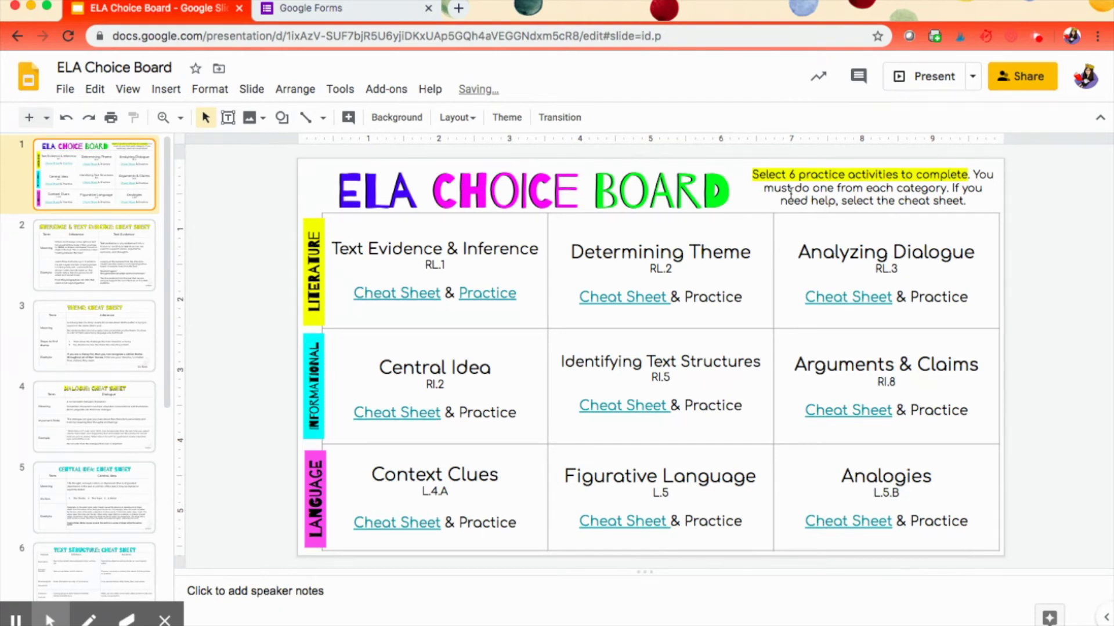
left_click(744, 298)
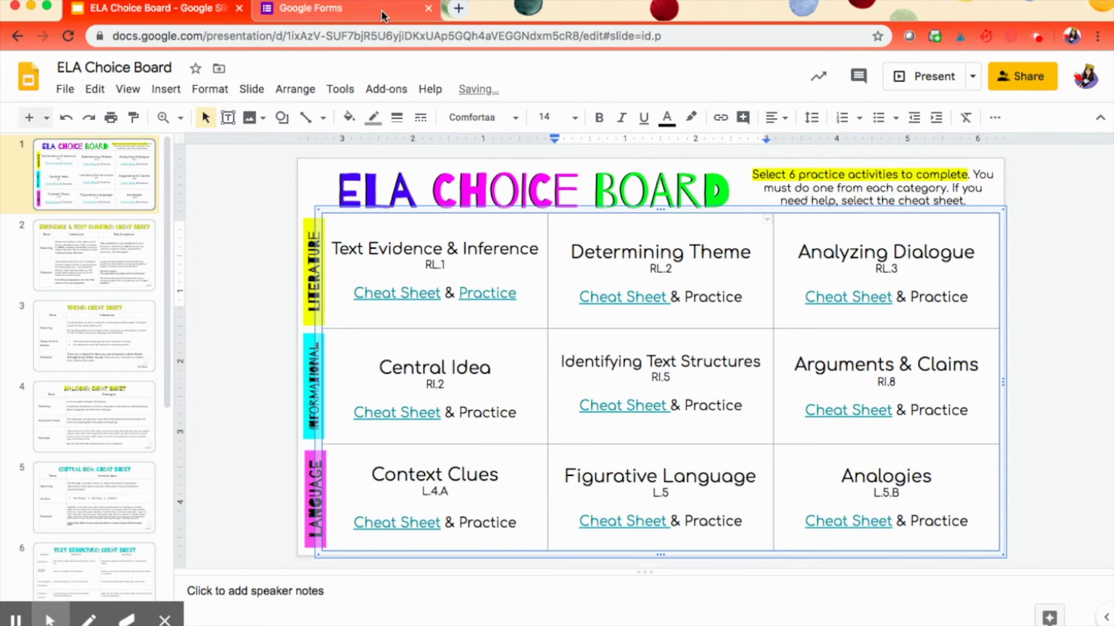
- Copy the shortened share link of the ELA Choice Board: Theme form, then return to Slides
left_click(382, 10)
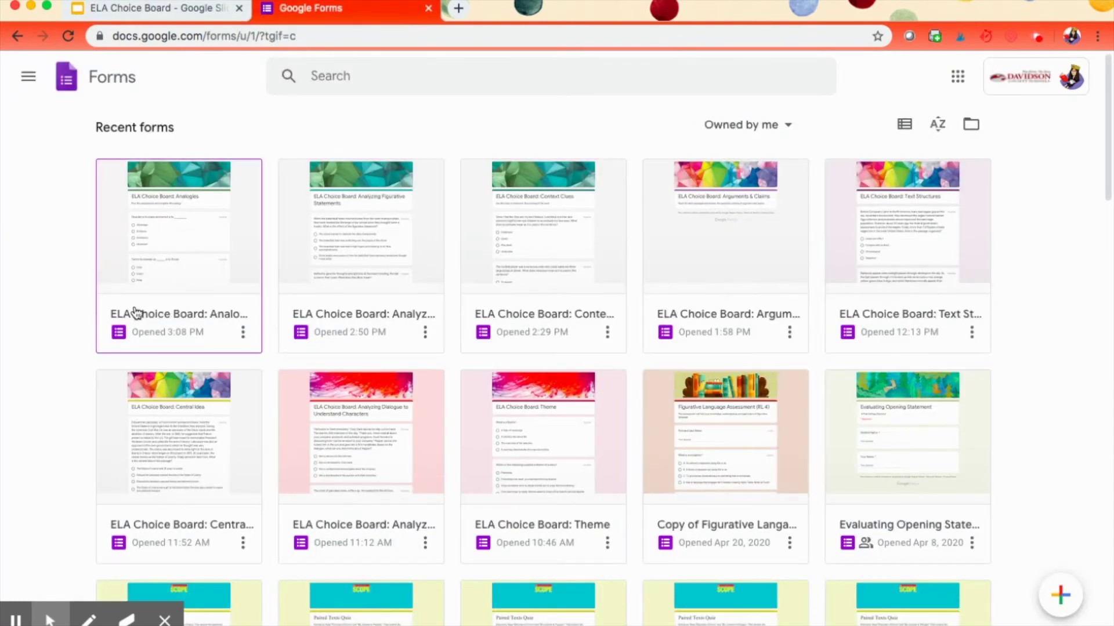
left_click(538, 462)
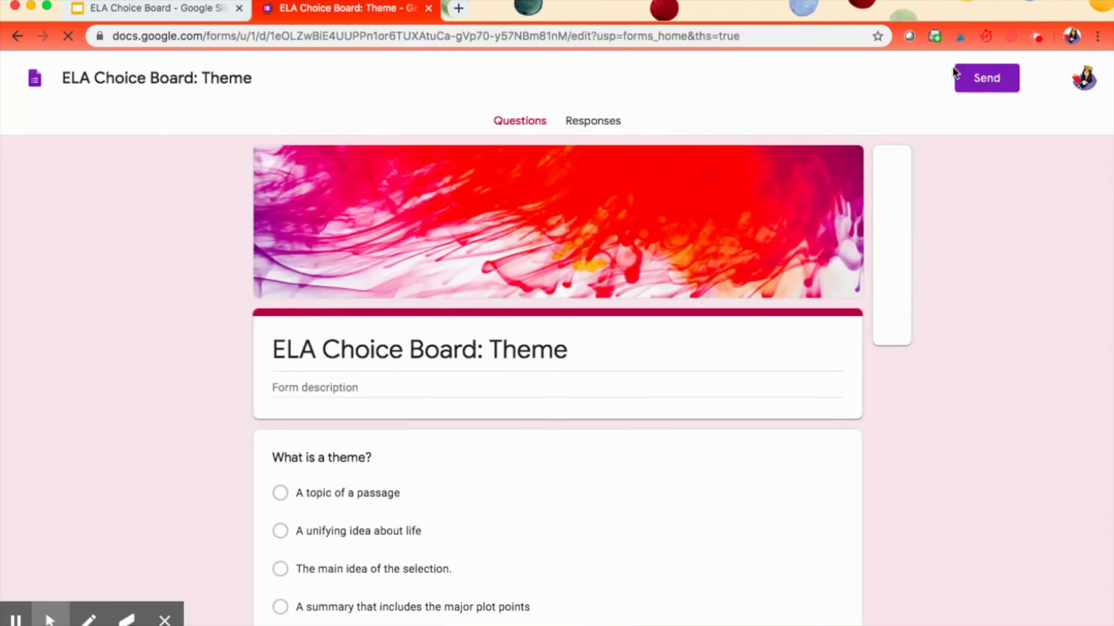
left_click(983, 79)
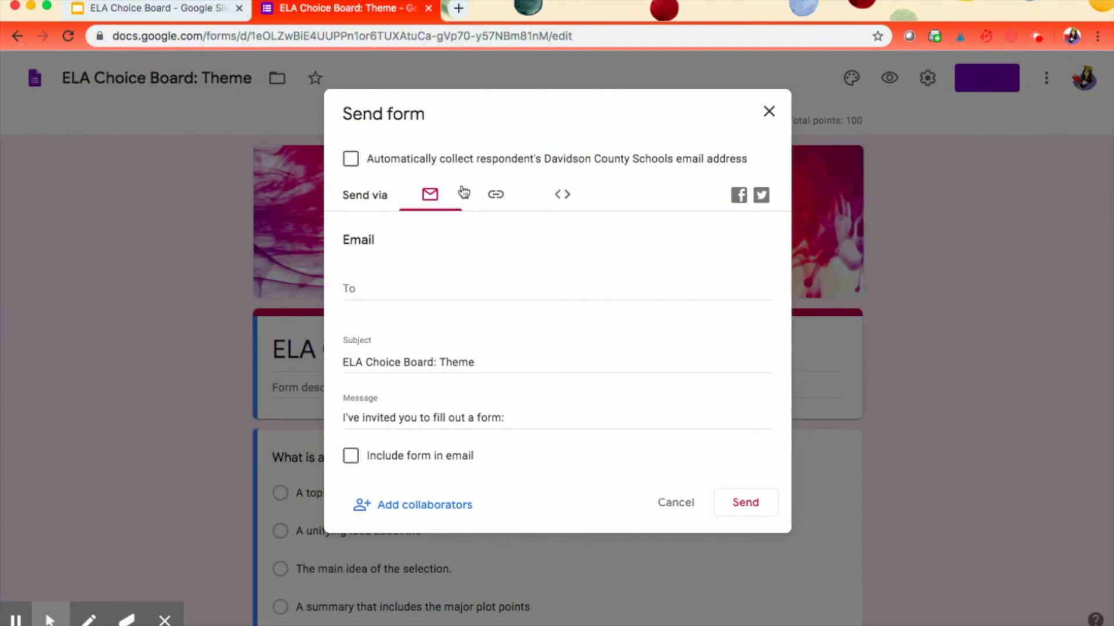
left_click(495, 198)
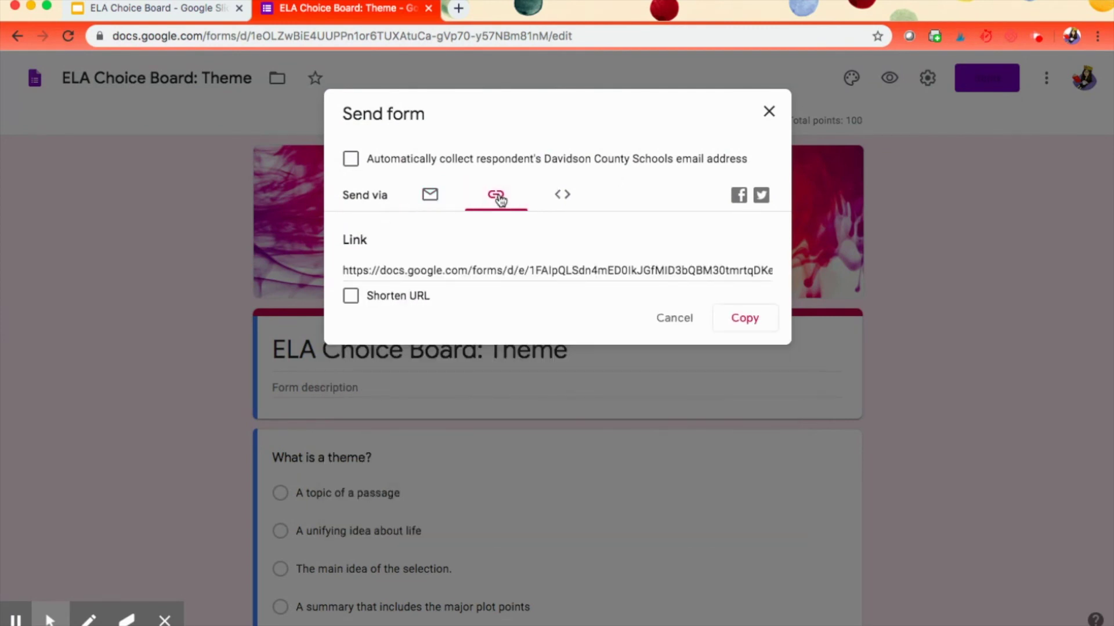
left_click(351, 296)
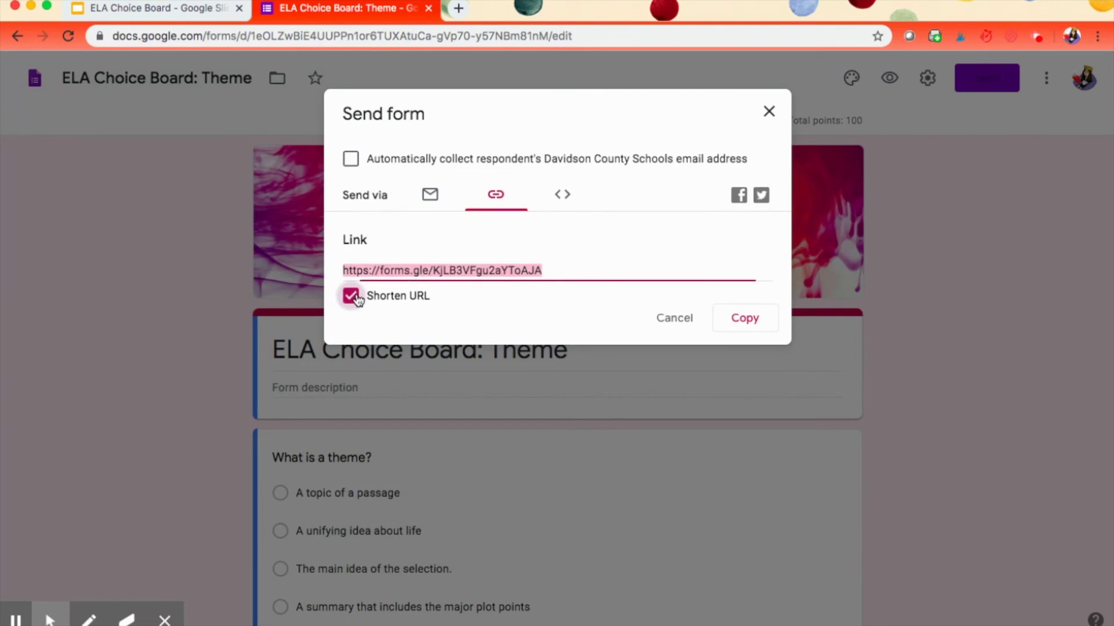
left_click(755, 322)
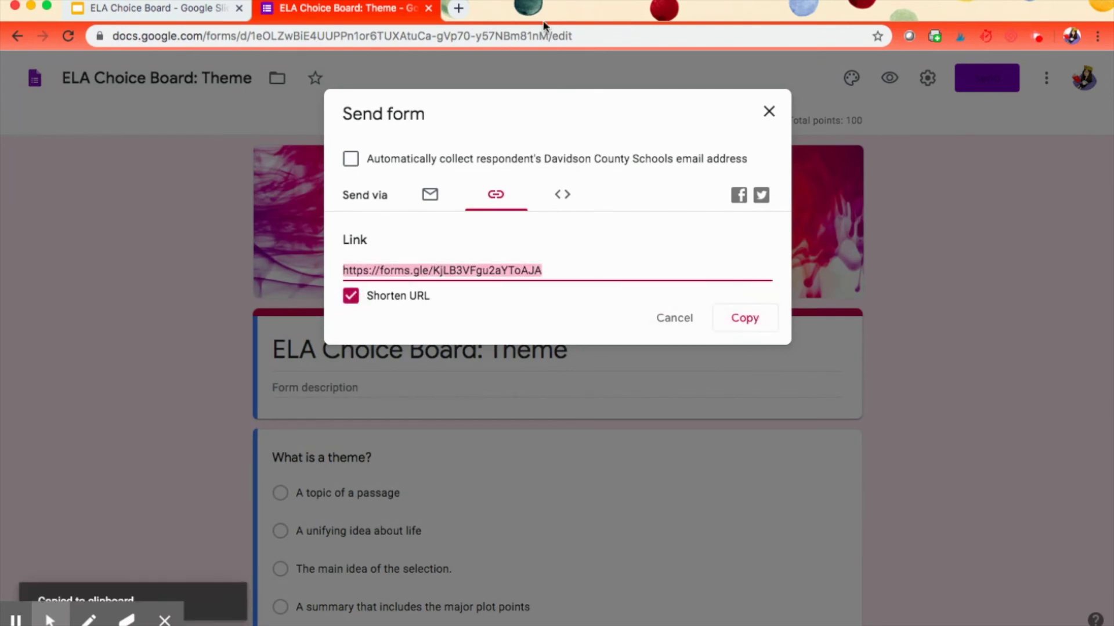
left_click(130, 9)
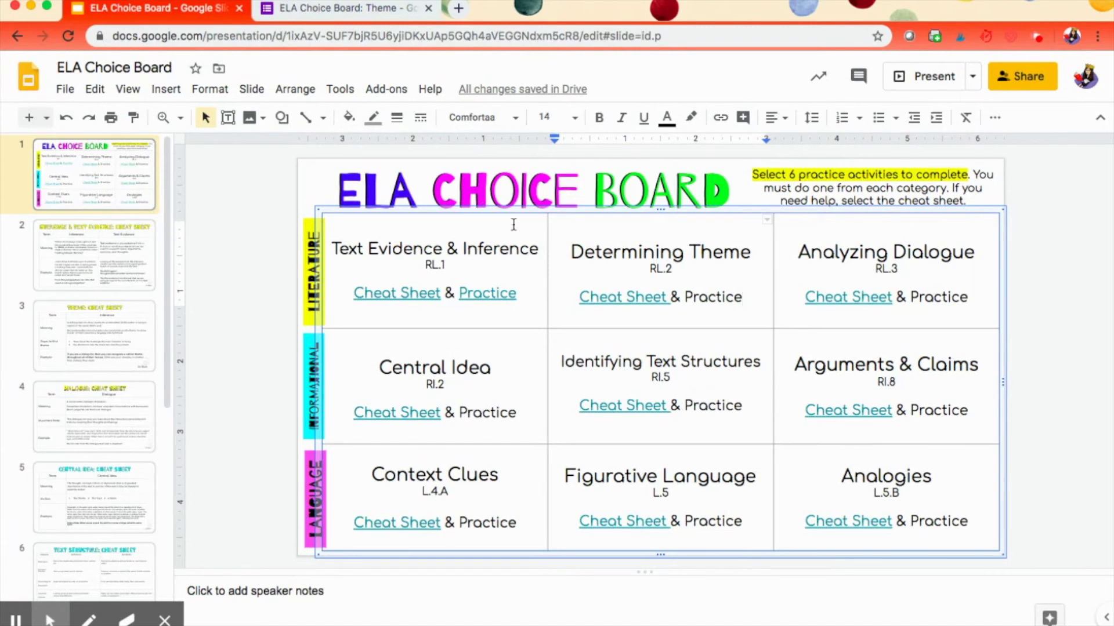
- Link 'Practice' under Determining Theme to the pasted forms.gle Theme form URL and test it
left_click_drag(742, 297, 687, 298)
key("super+k")
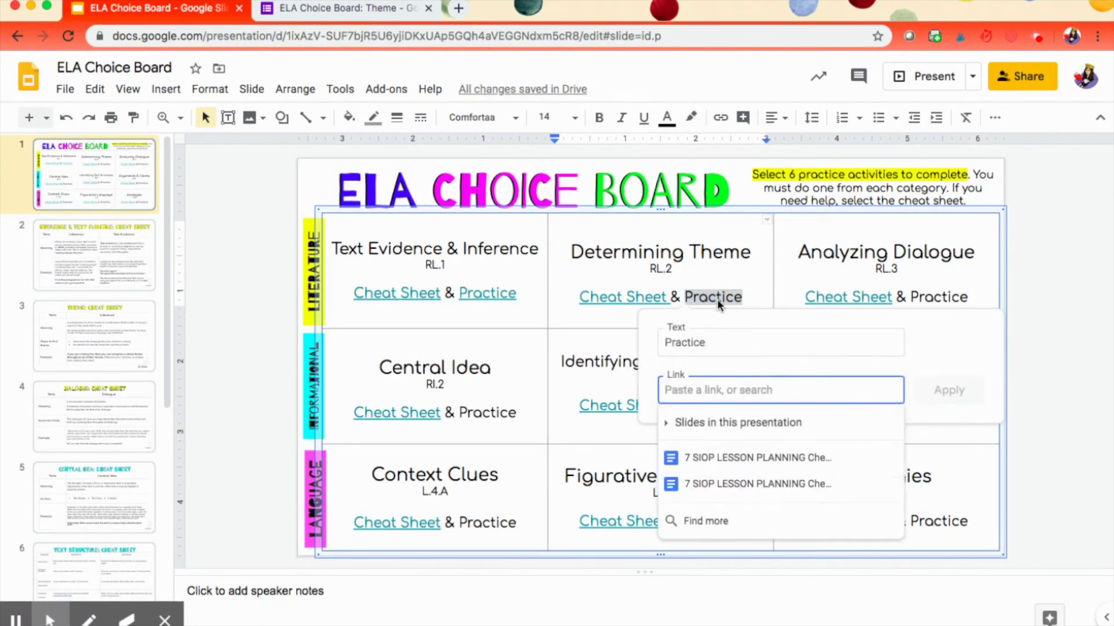
key("super+v")
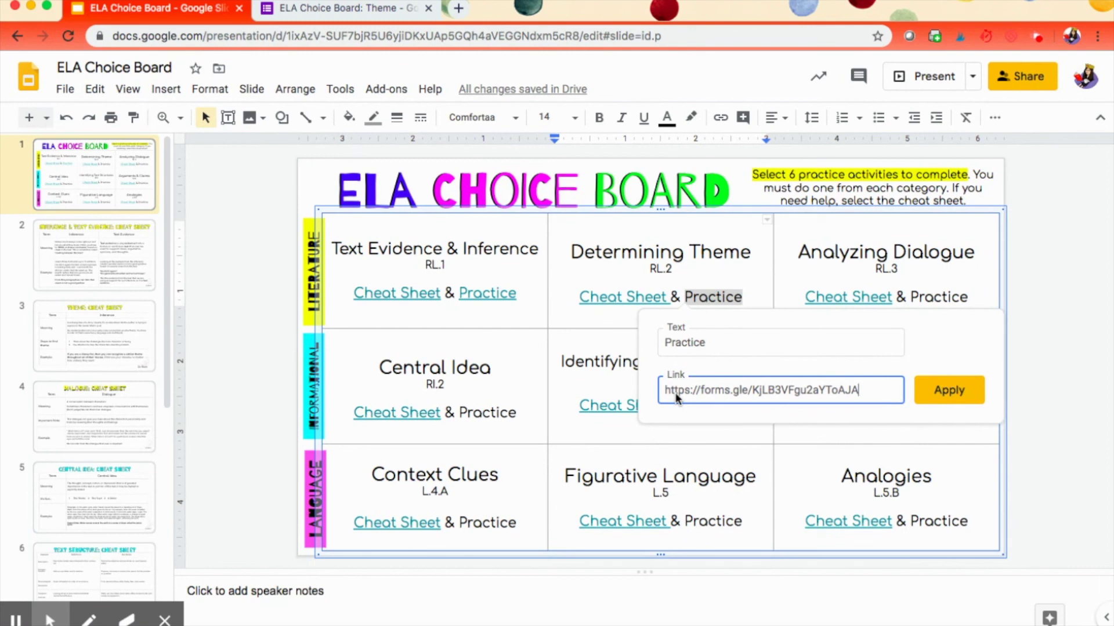
left_click(952, 392)
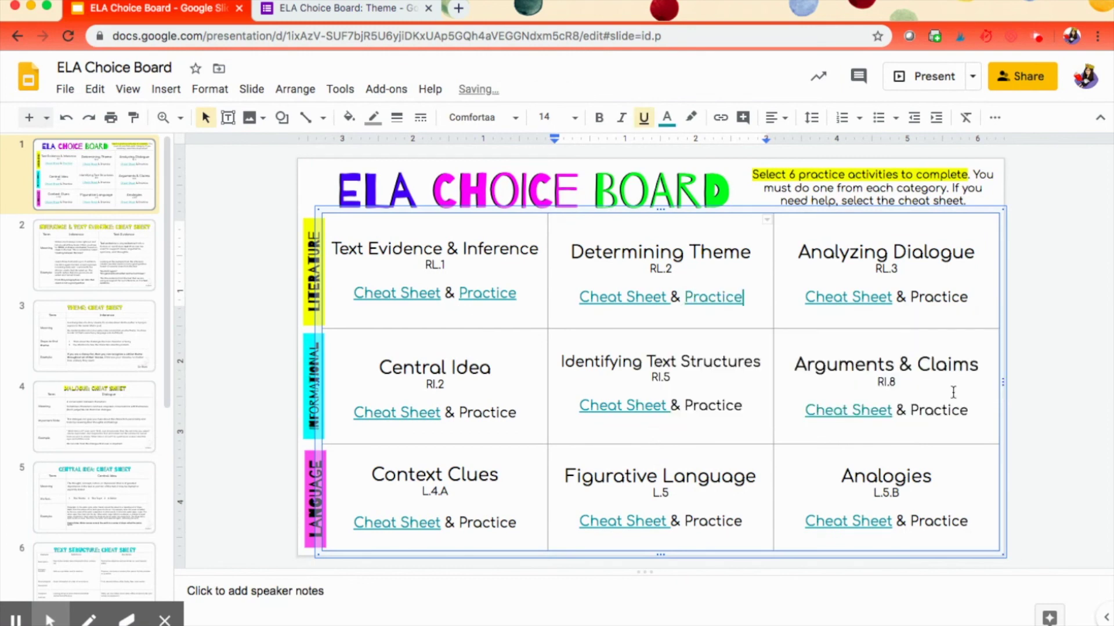
left_click(718, 297)
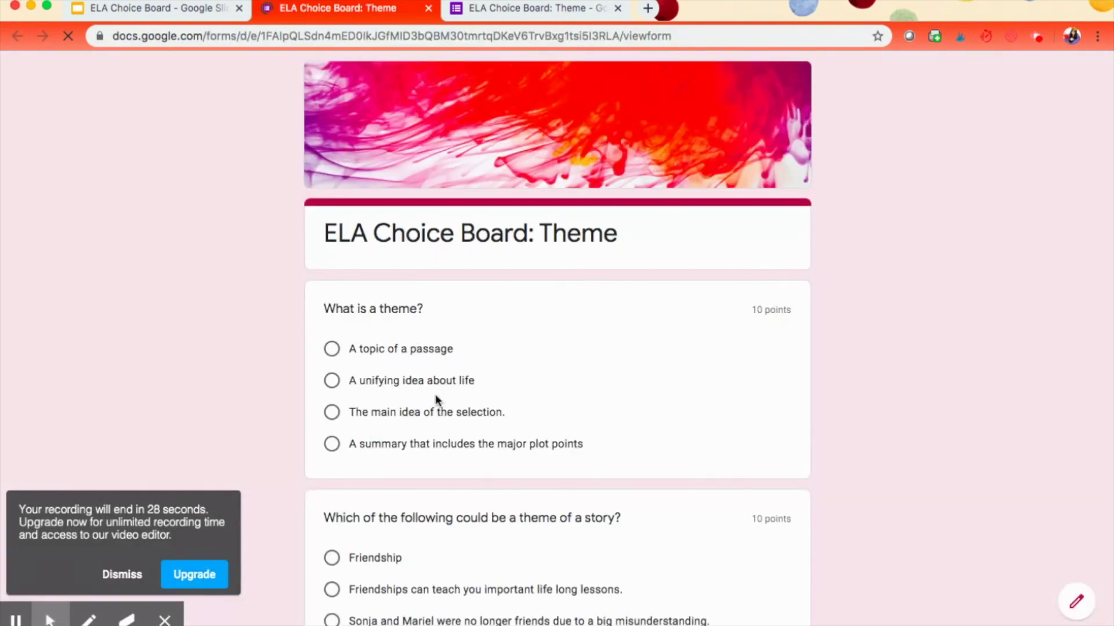
left_click(155, 8)
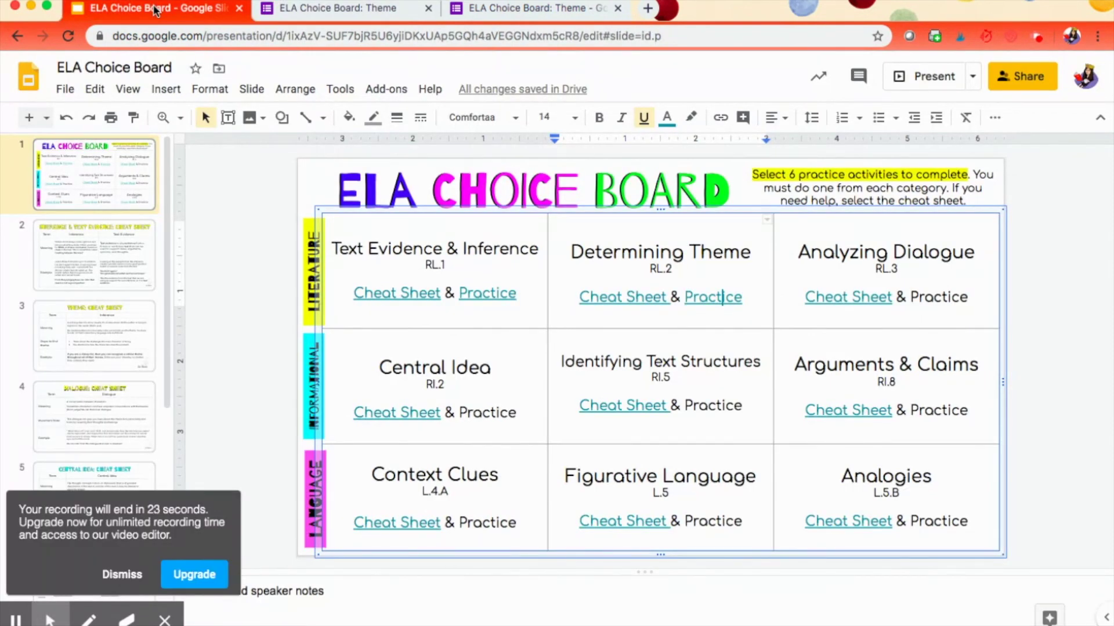